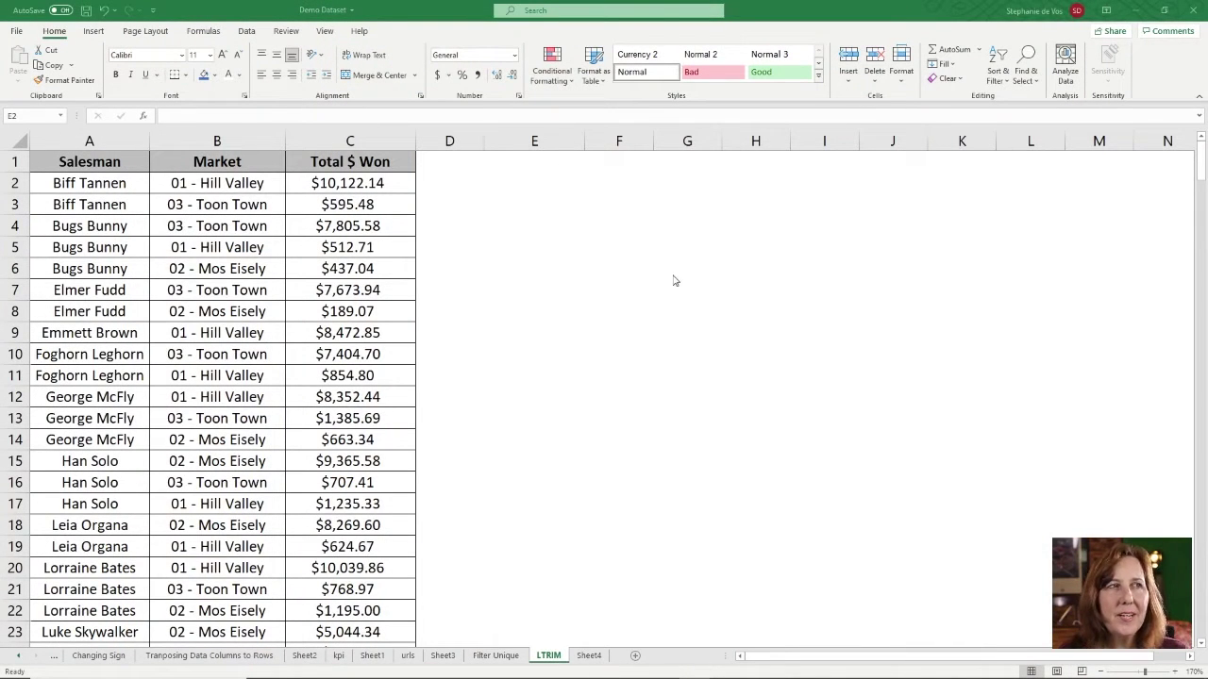
- Review the market values in column B (Toon Town, Mos Eisely) and return to E2
click(257, 184)
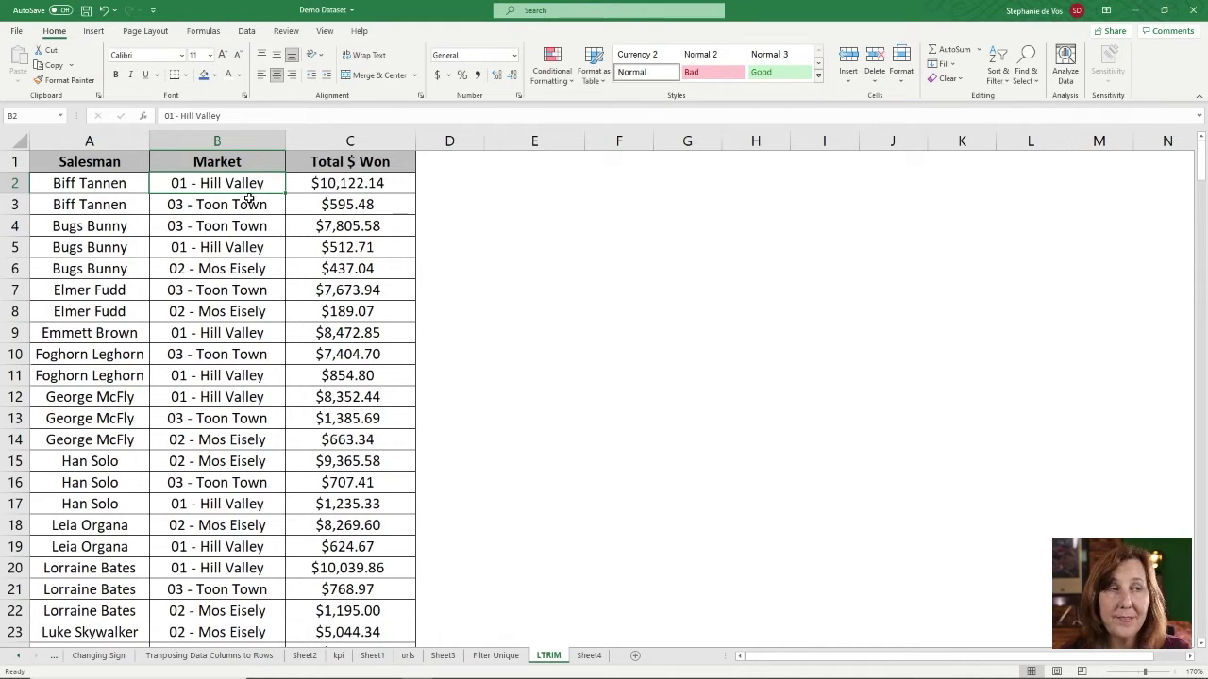
click(256, 224)
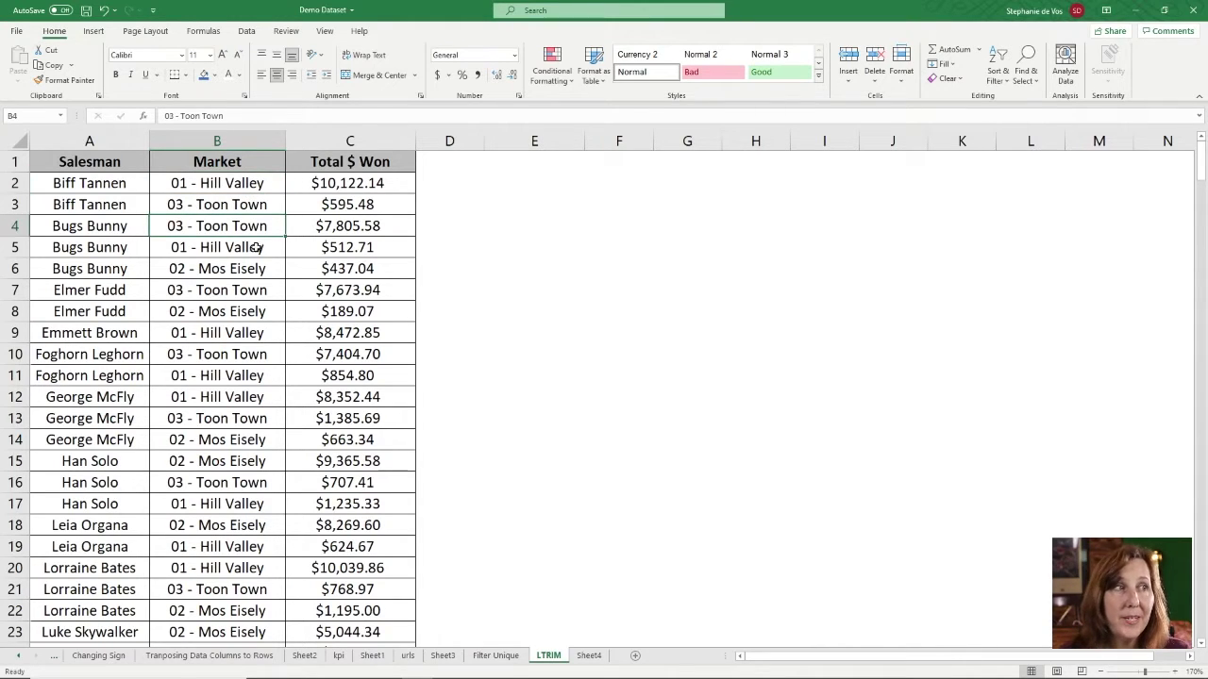
click(257, 272)
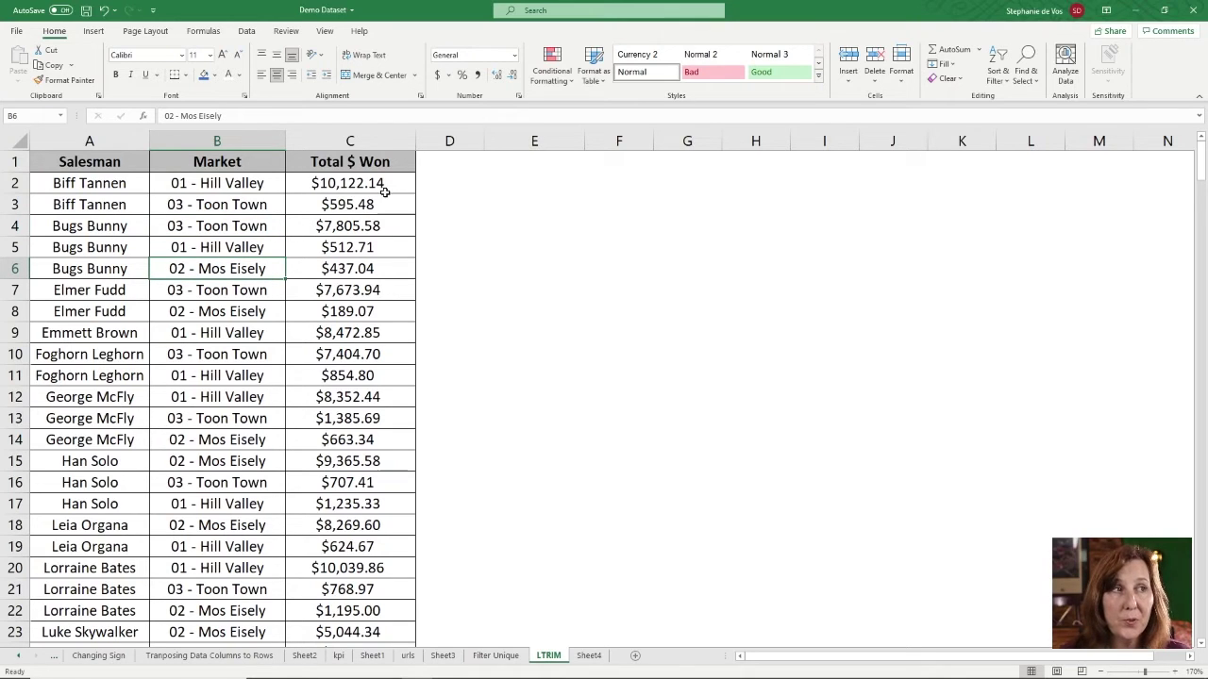
click(534, 180)
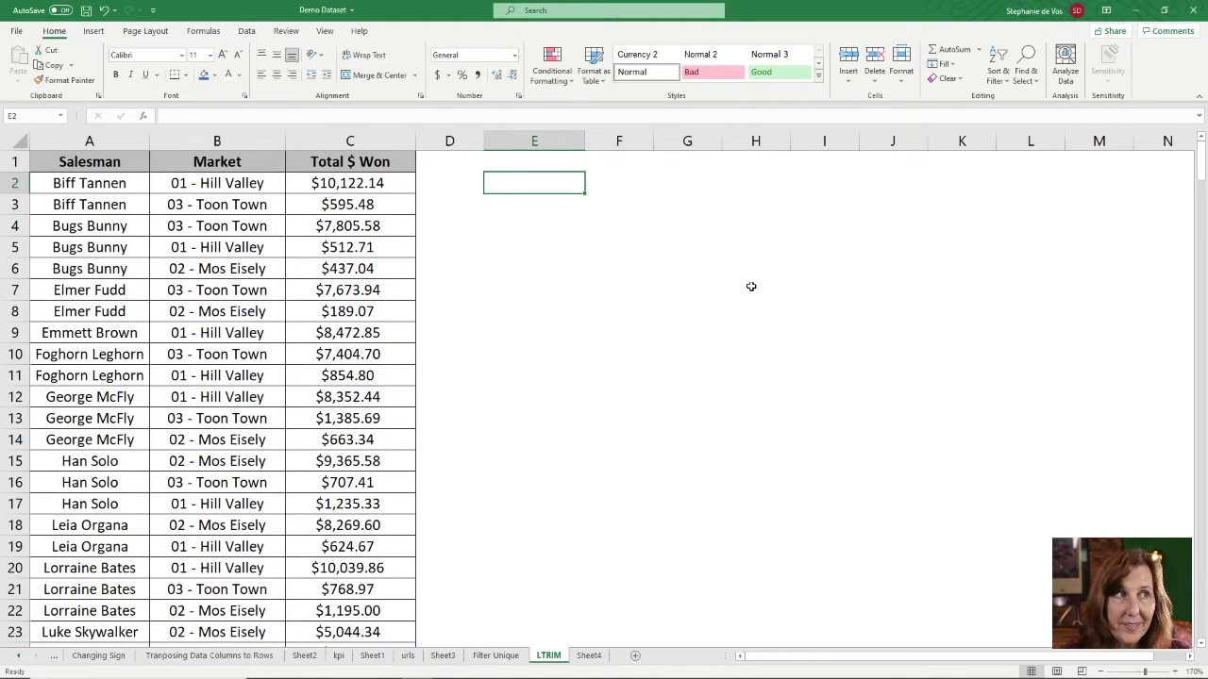
- Enter =RIGHT(B2,10) in cell E2
text(=)
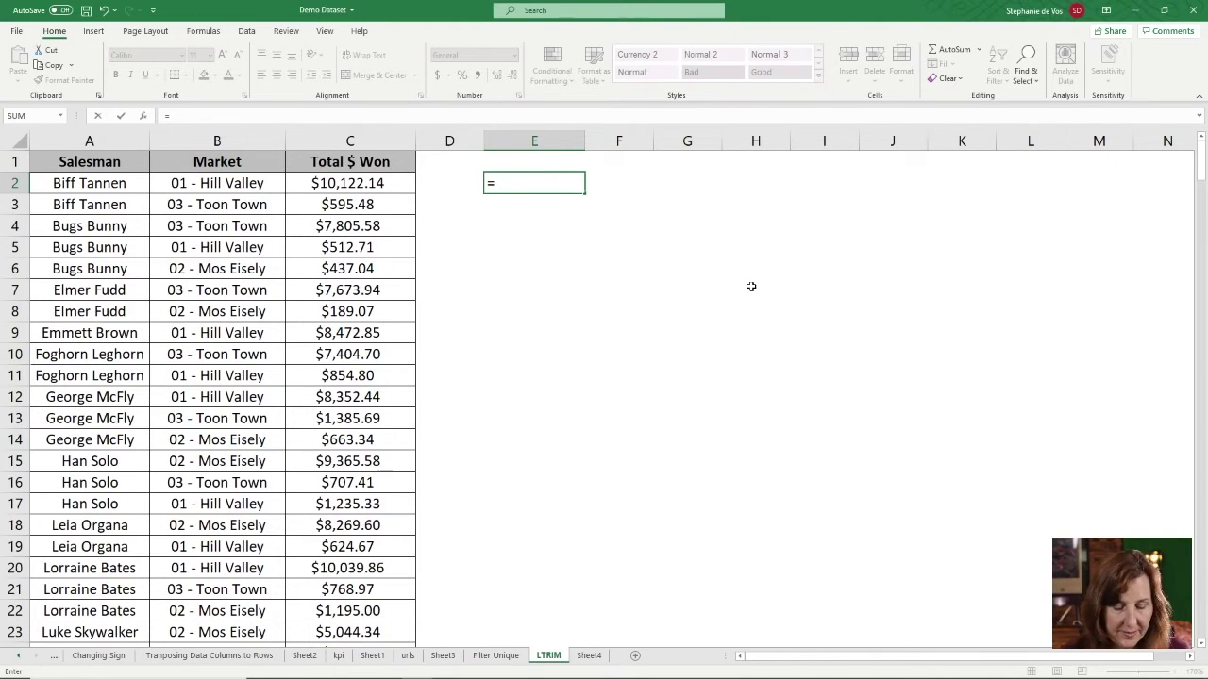
text(RIGHT)
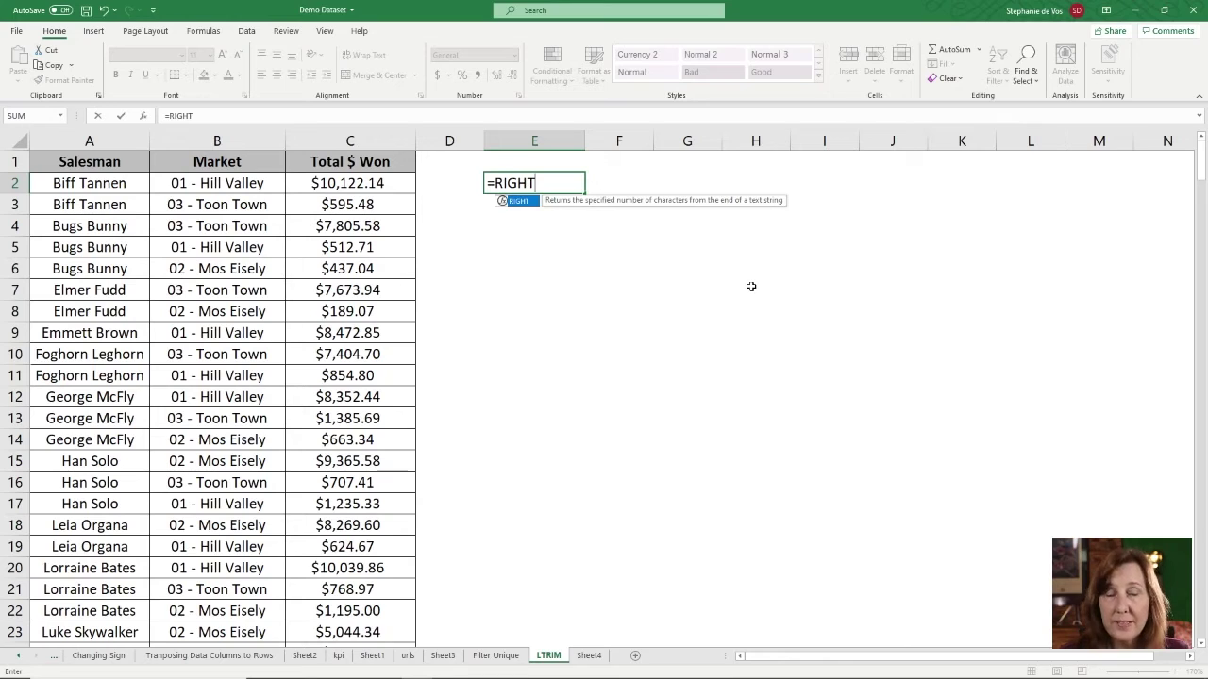
text(()
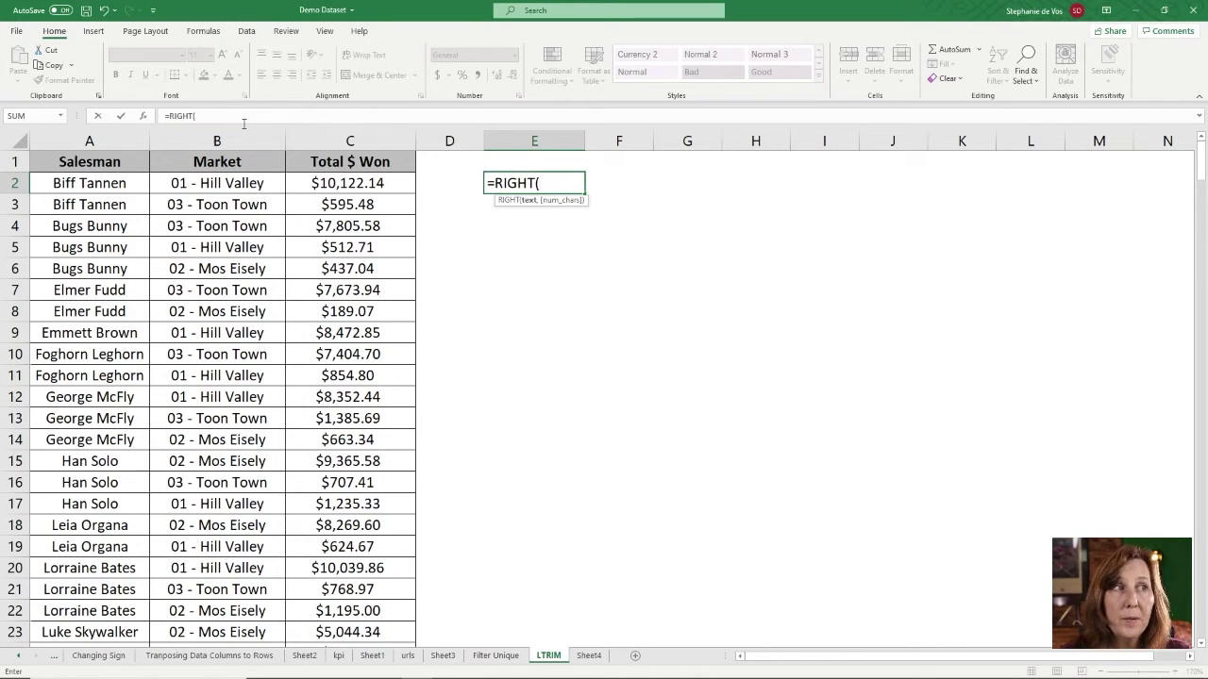
click(233, 189)
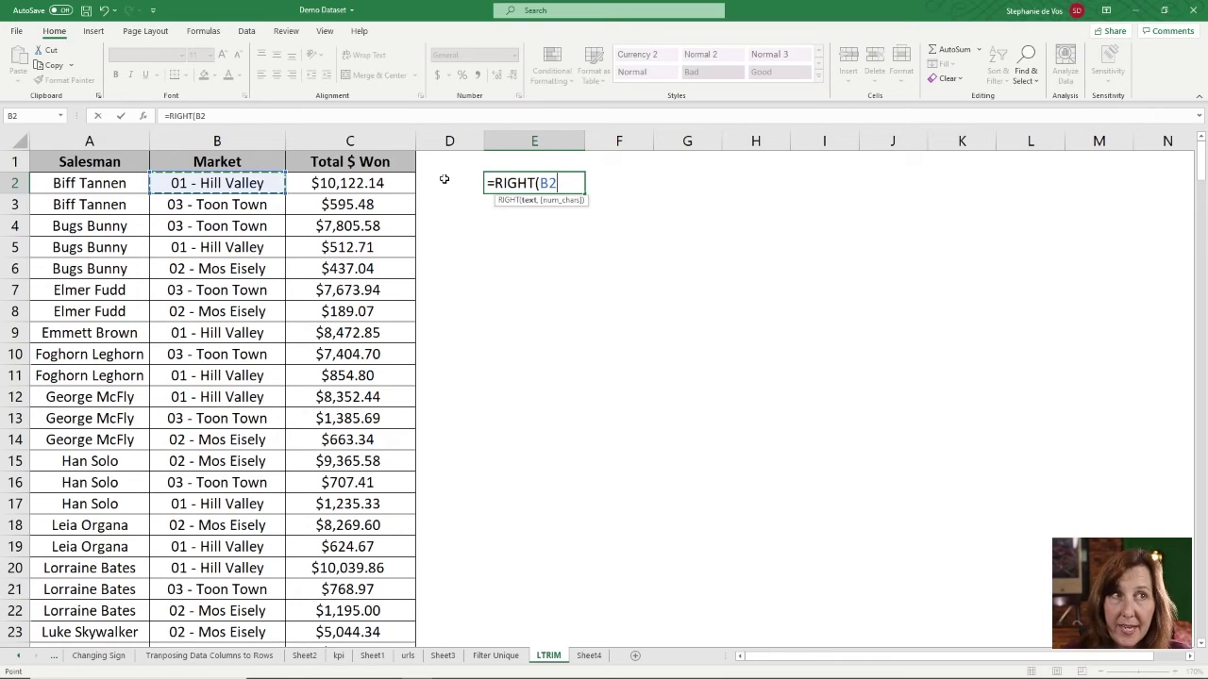
text(,)
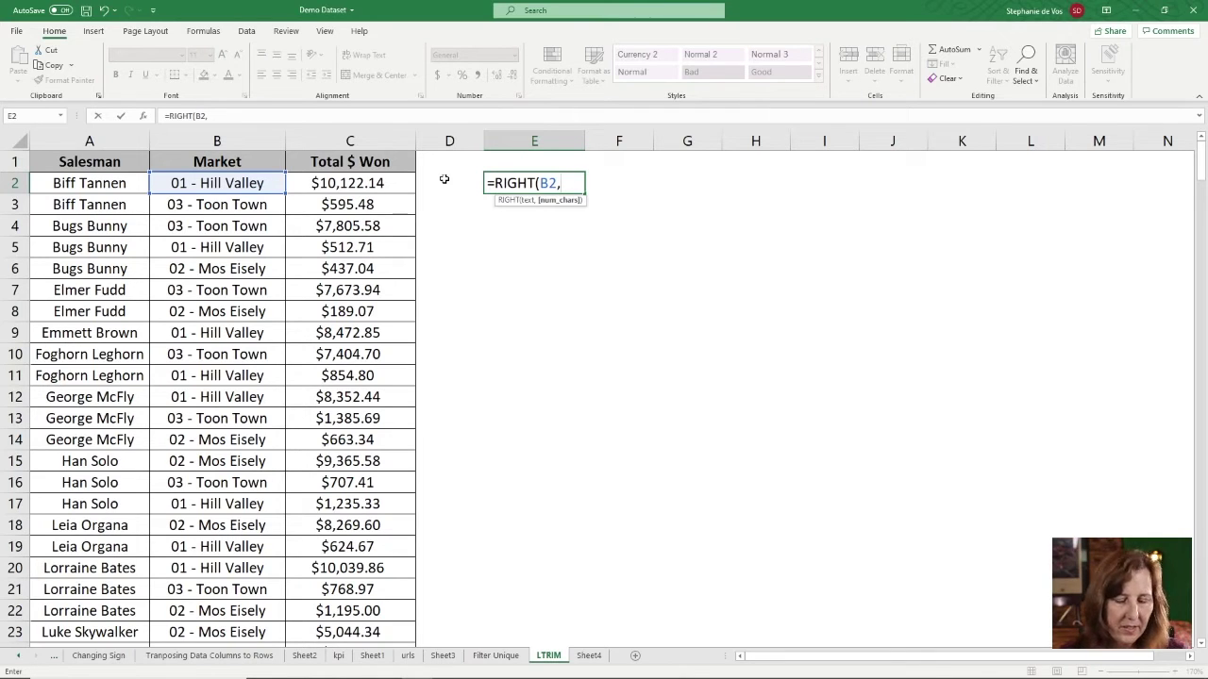
text(10)
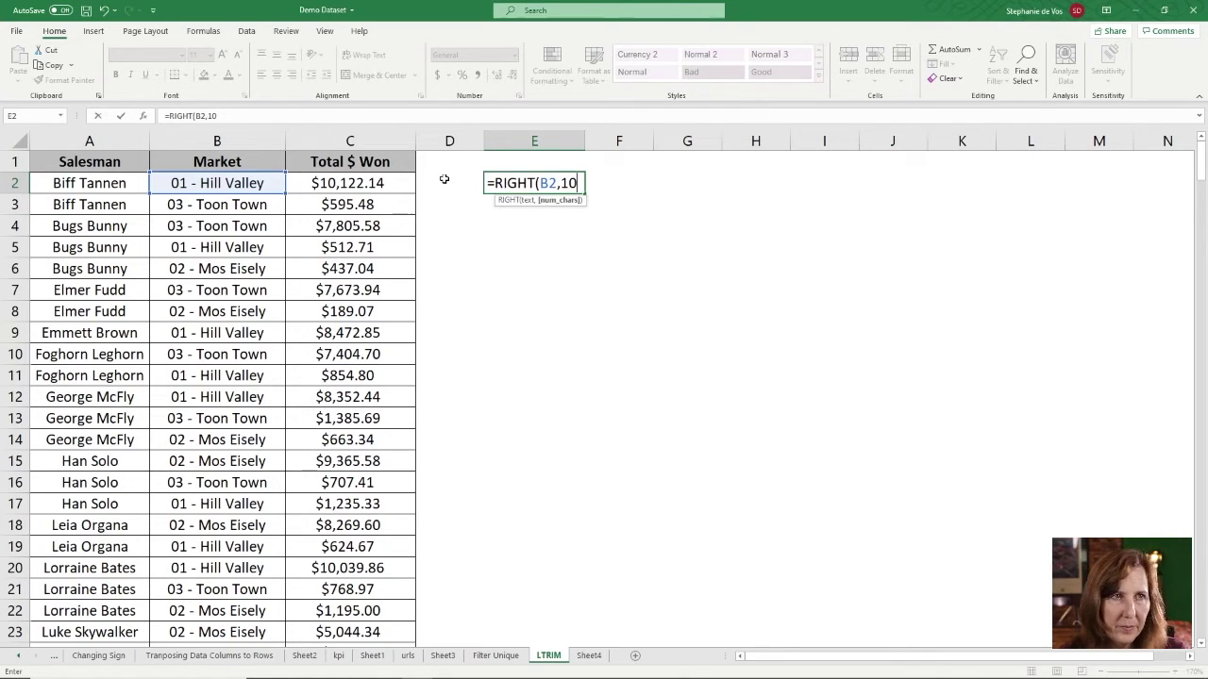
text())
key(ctrl+Return)
key(Return)
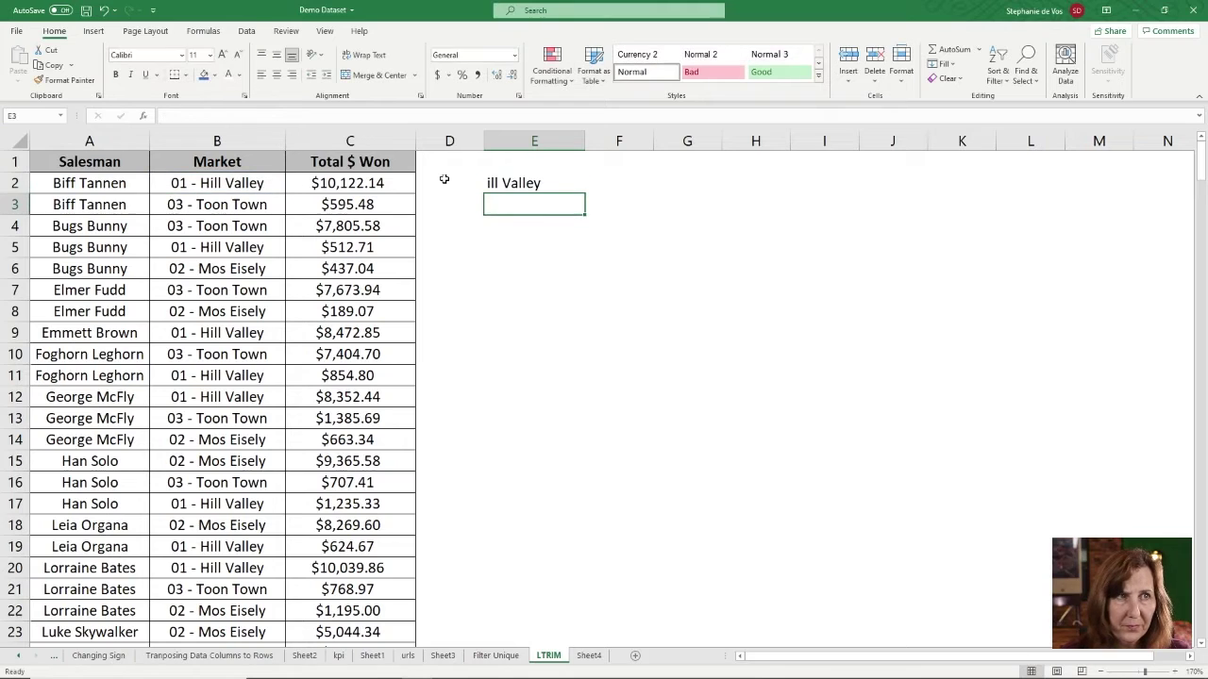
- Change the E2 formula's character count from 10 to 11 to return 'Hill Valley'
key(Up)
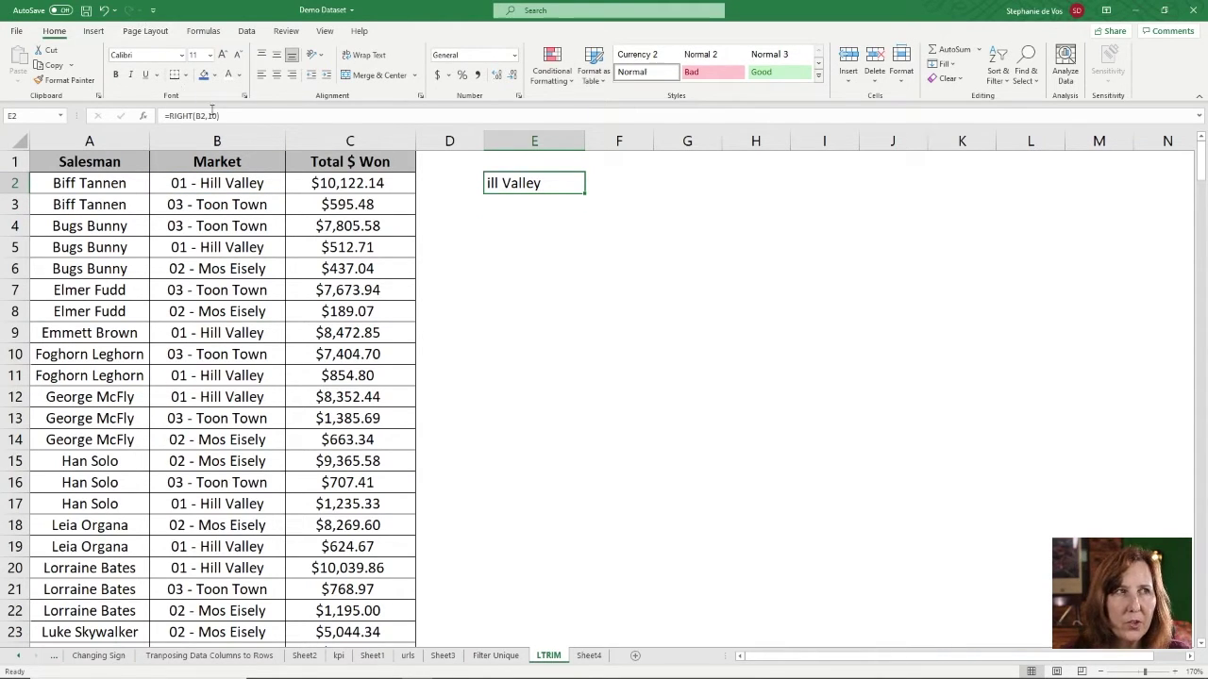
double_click(570, 189)
key(BackSpace)
text(1)
key(Return)
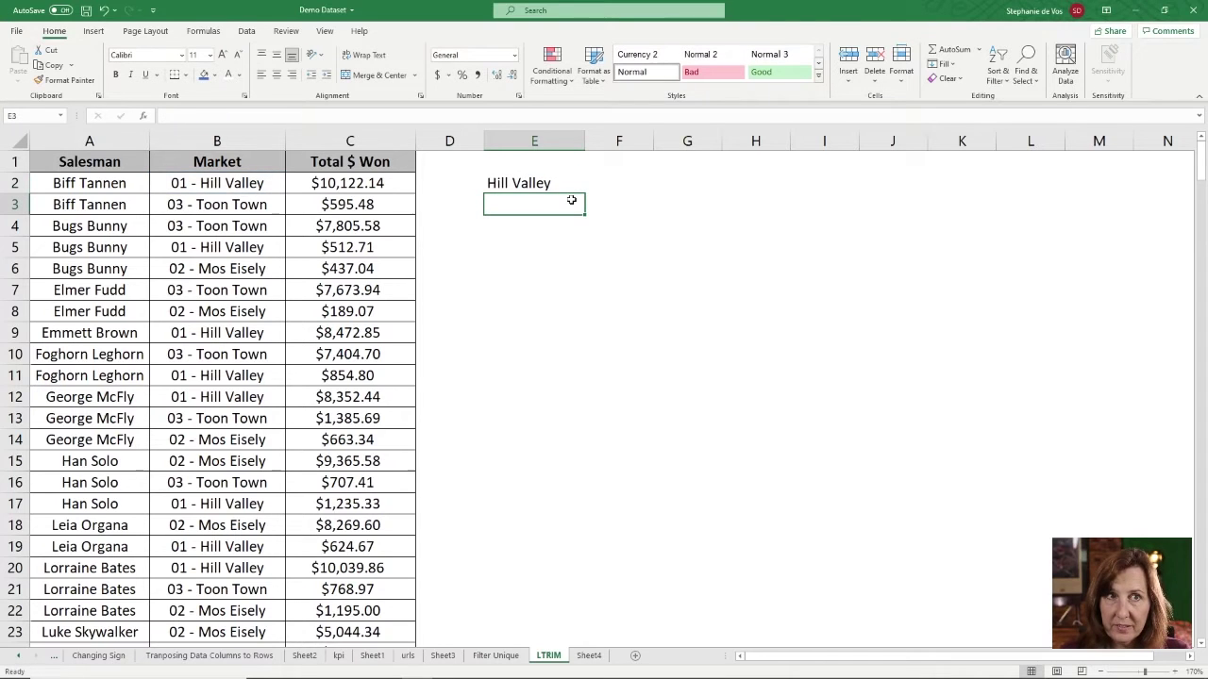
click(551, 184)
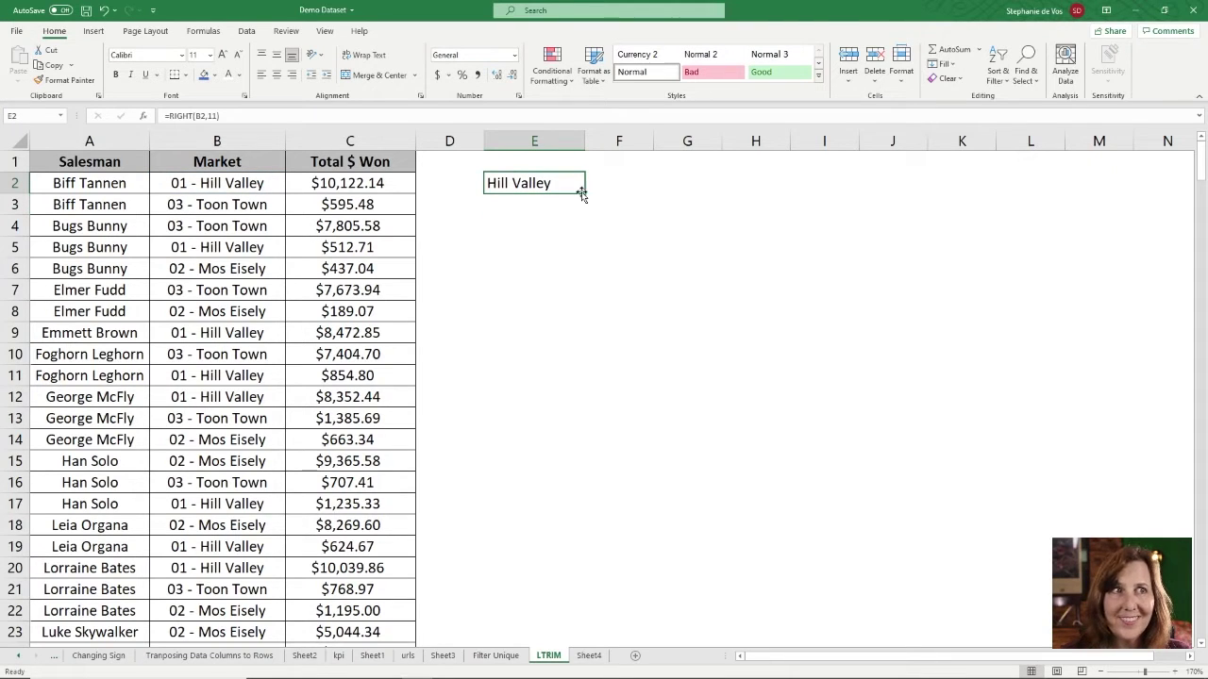
drag(585, 192, 594, 604)
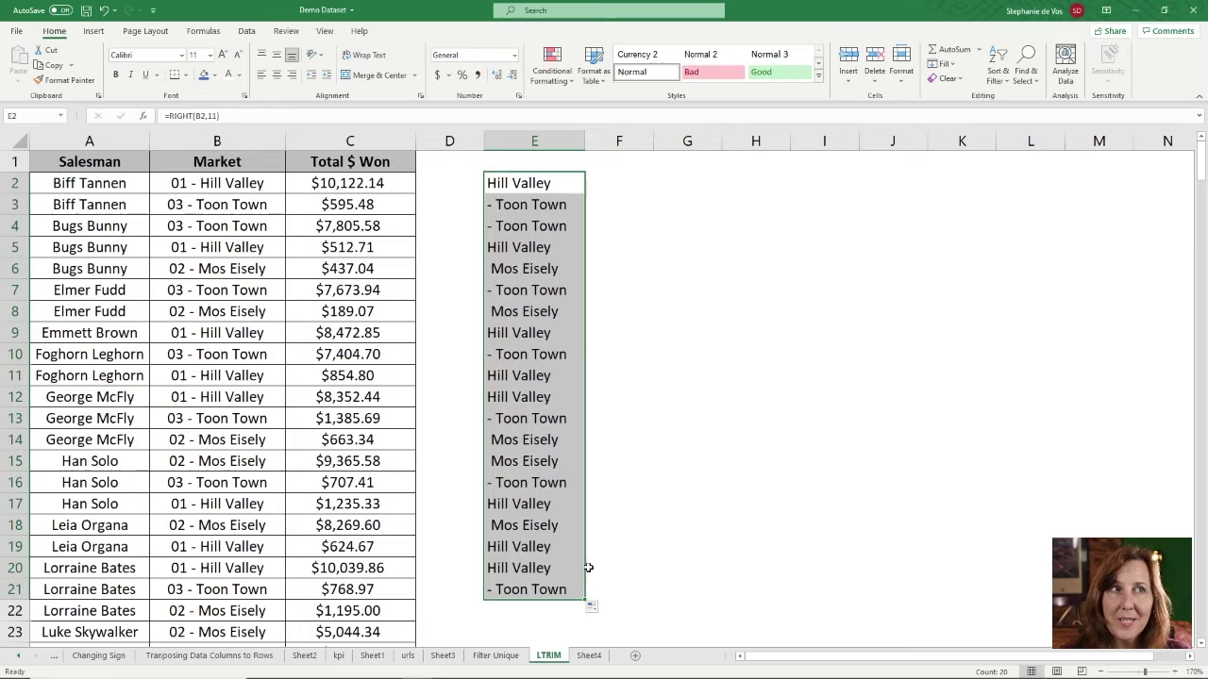
click(517, 204)
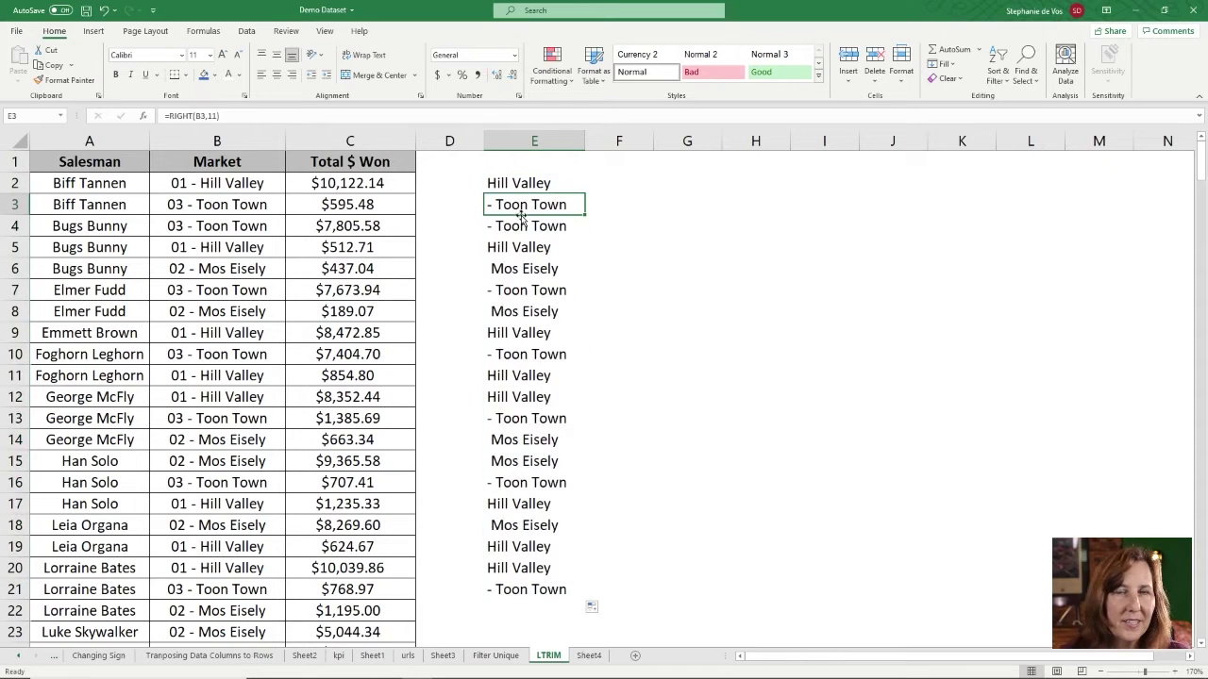
click(523, 227)
click(529, 246)
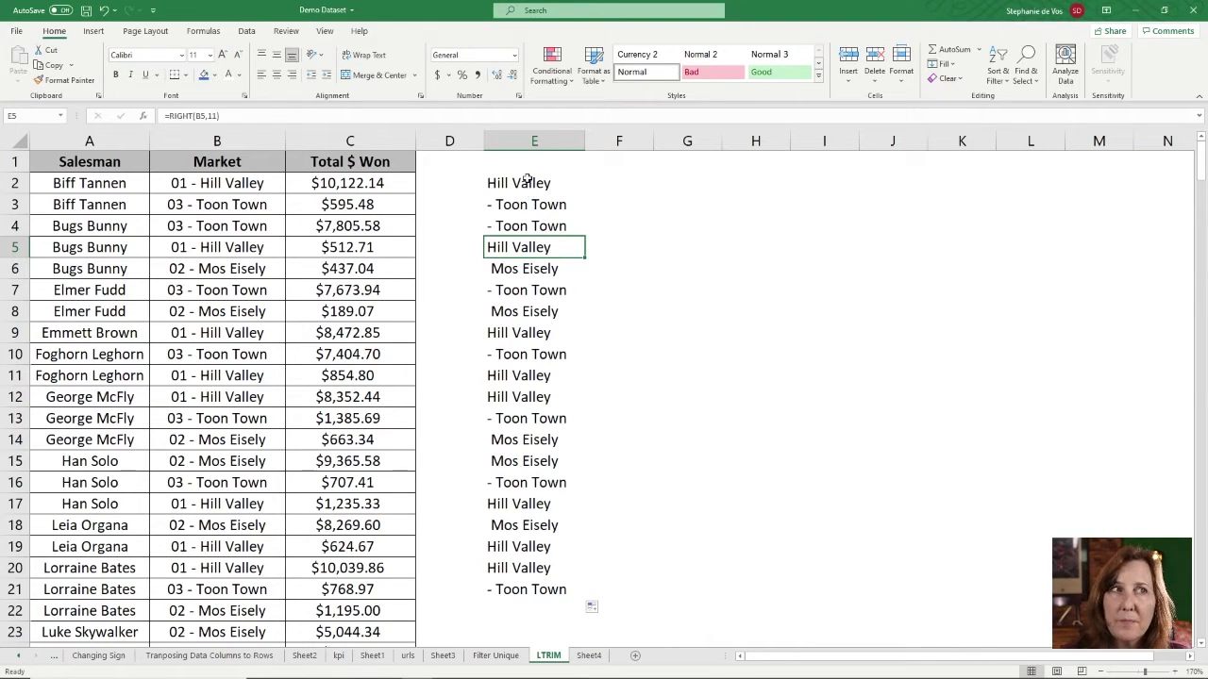
click(529, 184)
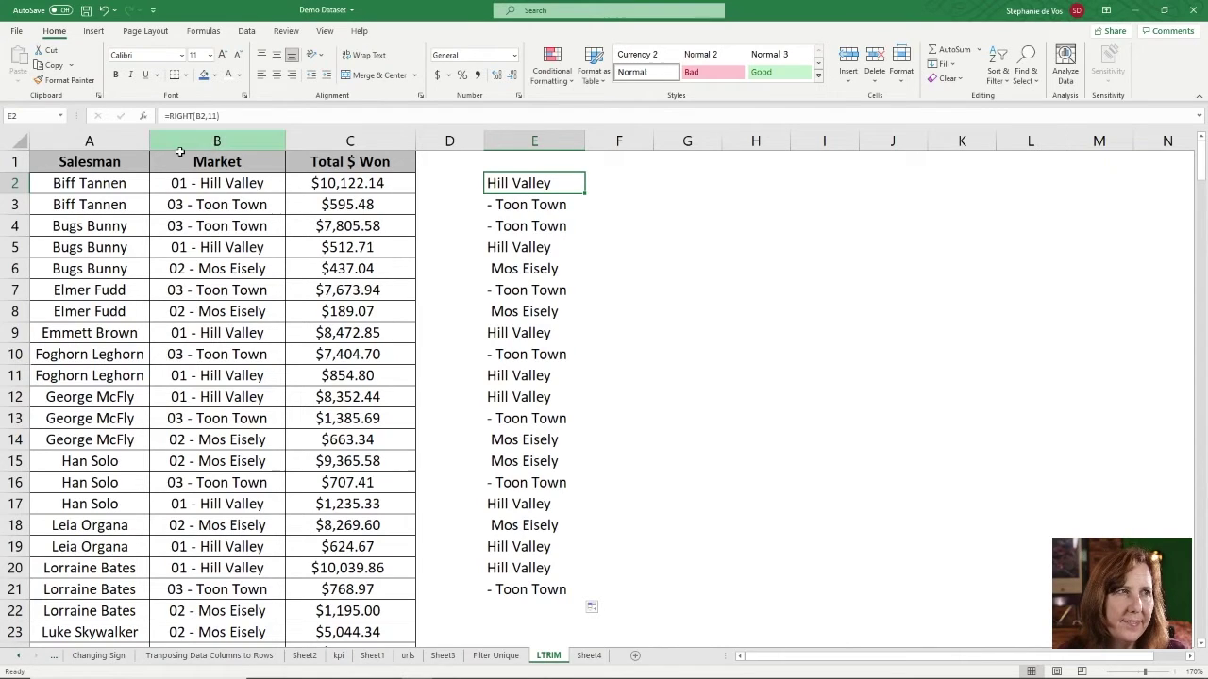
click(185, 183)
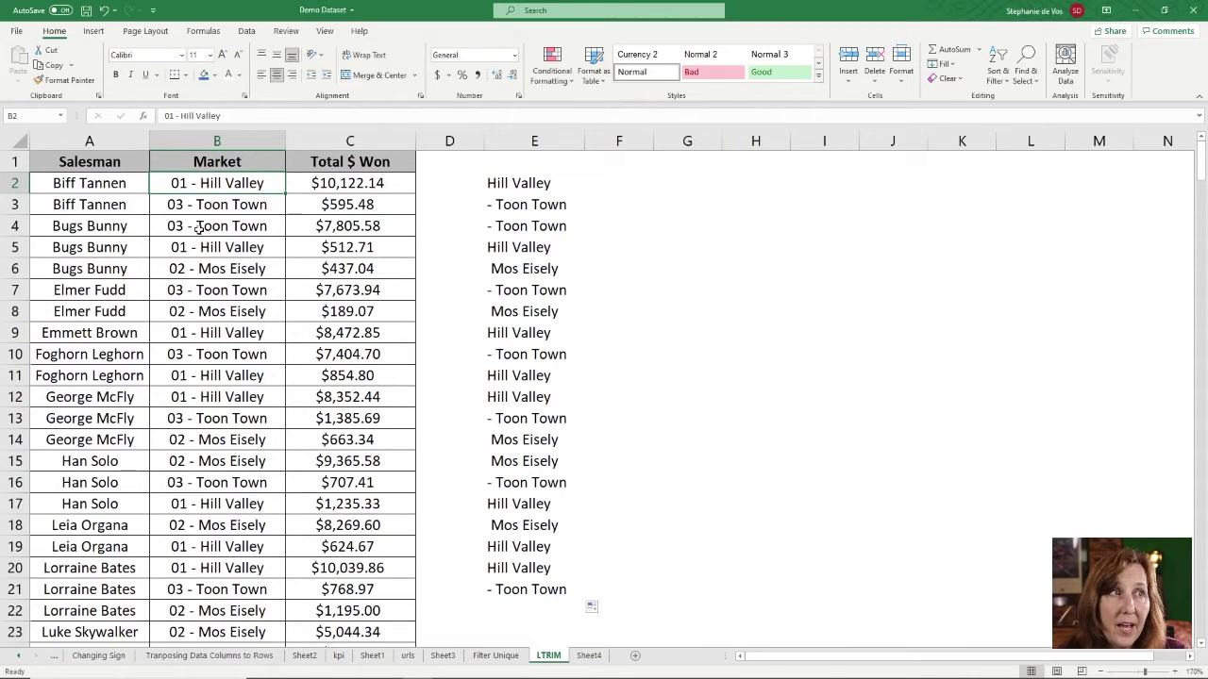
click(209, 274)
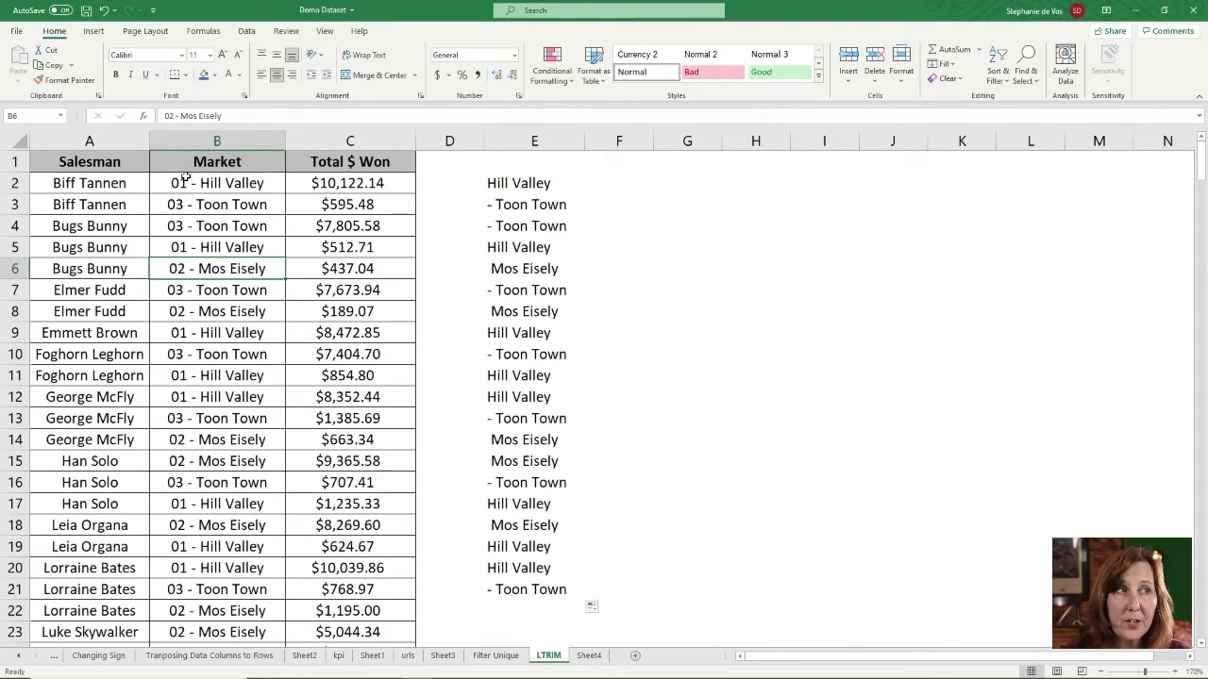
- Replace the fixed count 11 in E2 with LEN(B2)-5, giving =RIGHT(B2,LEN(B2)-5)
click(497, 183)
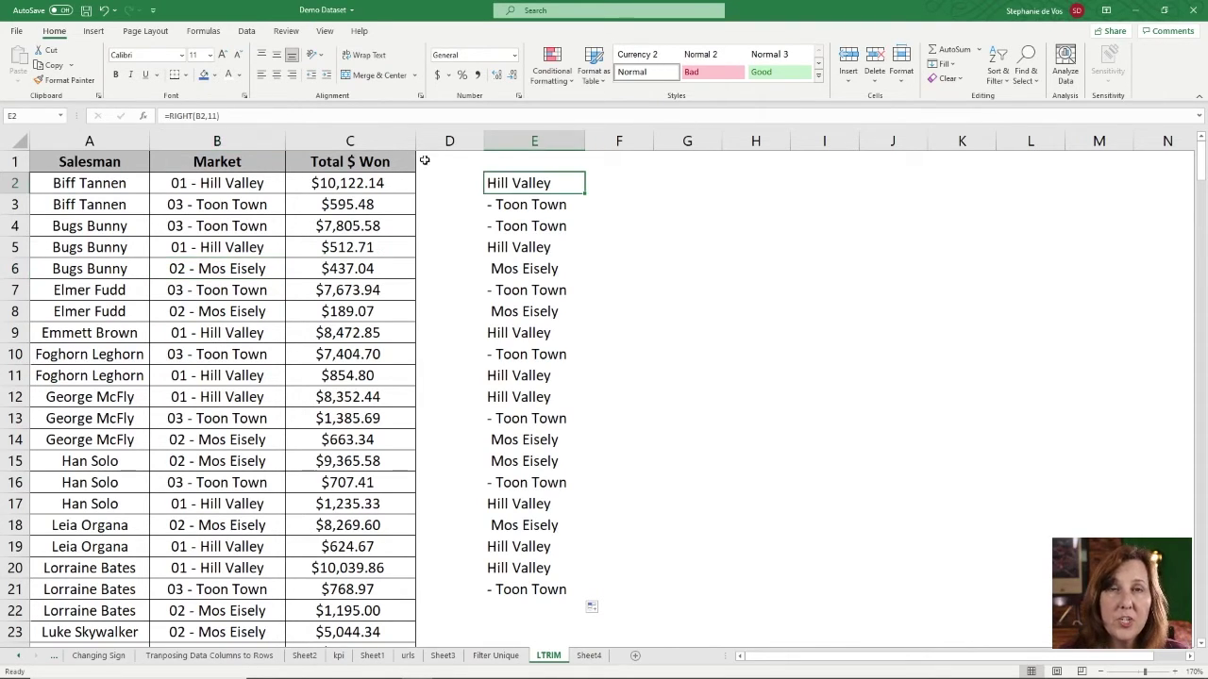
click(215, 116)
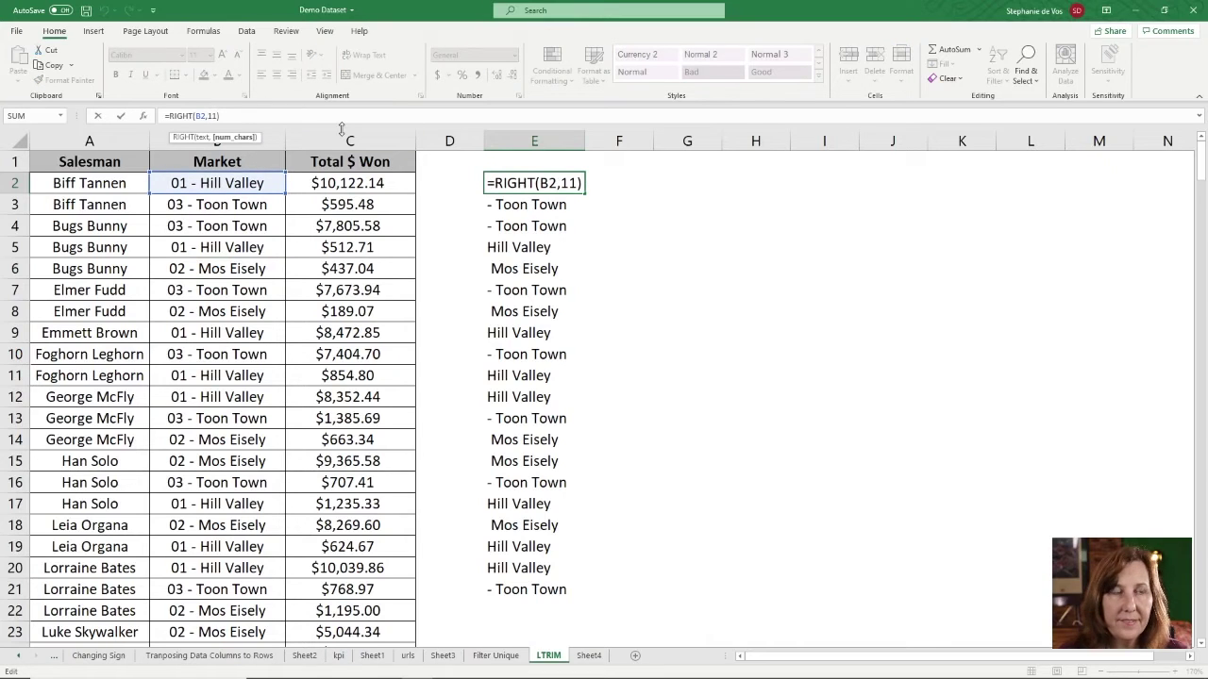
key(BackSpace)
key(BackSpace)
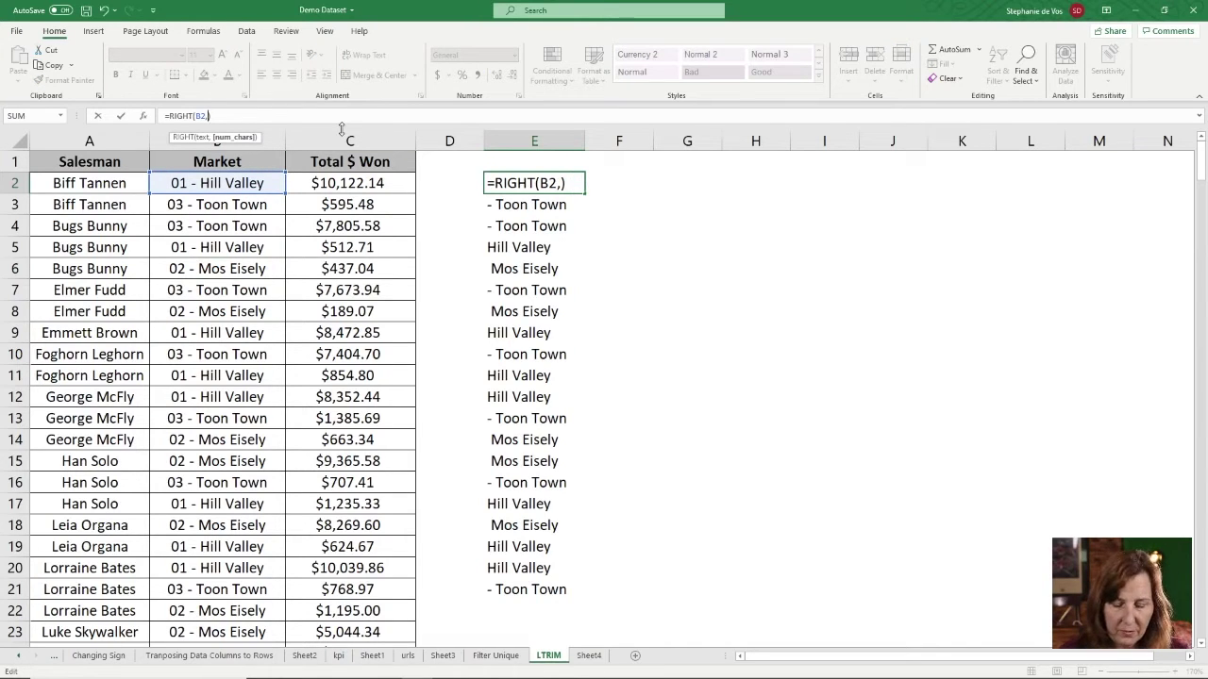
text(LEN)
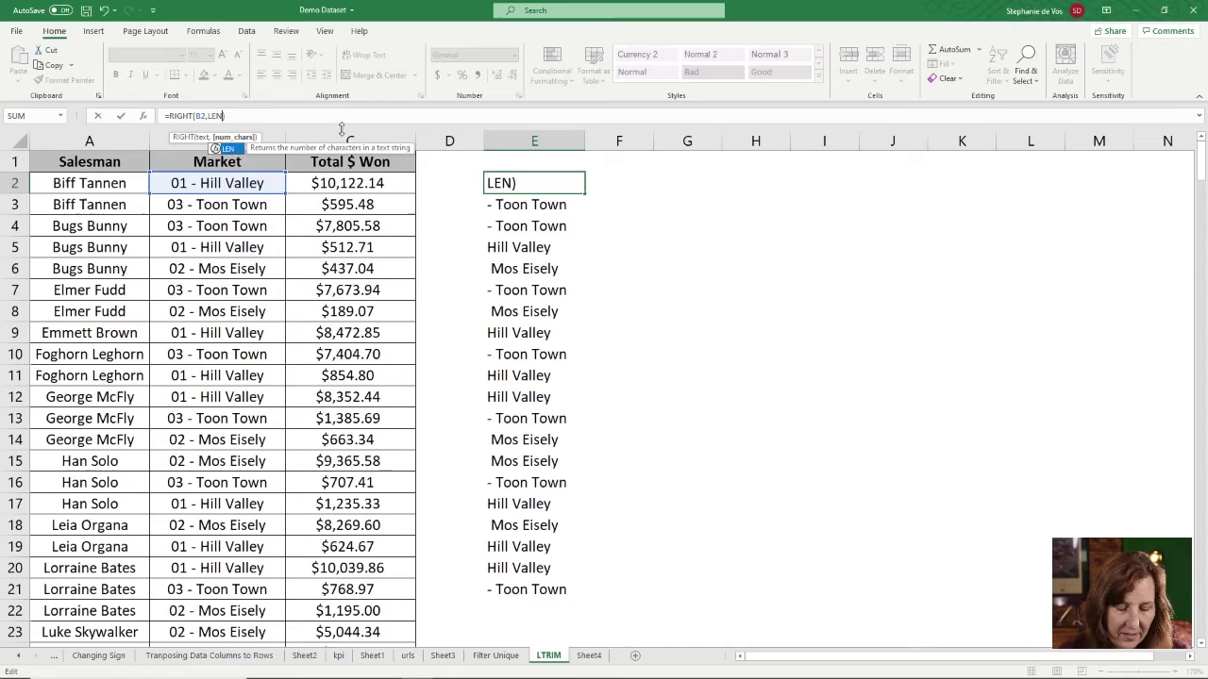
text((B2)
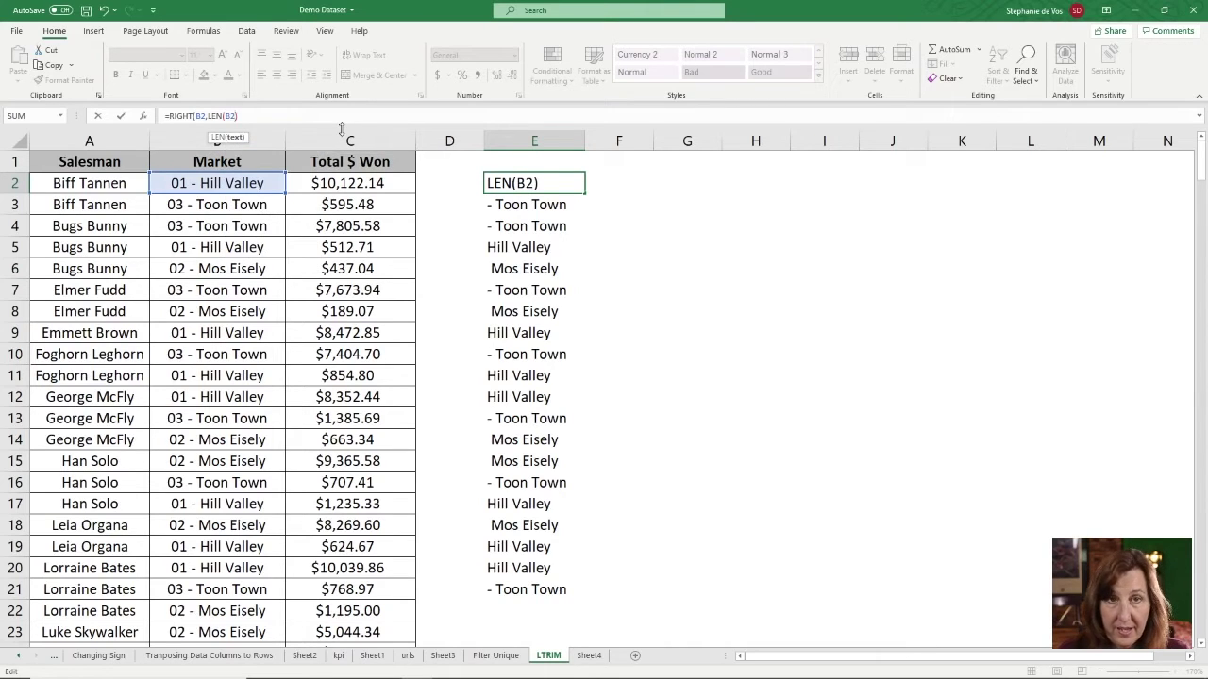
text())
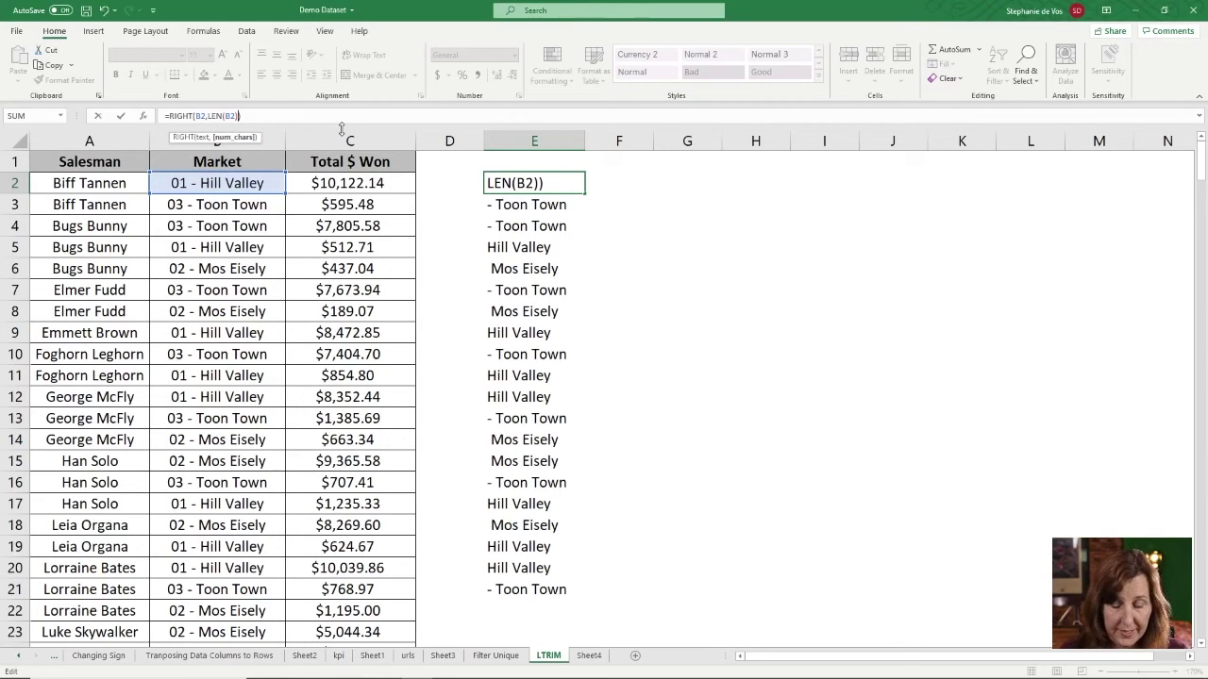
text(-)
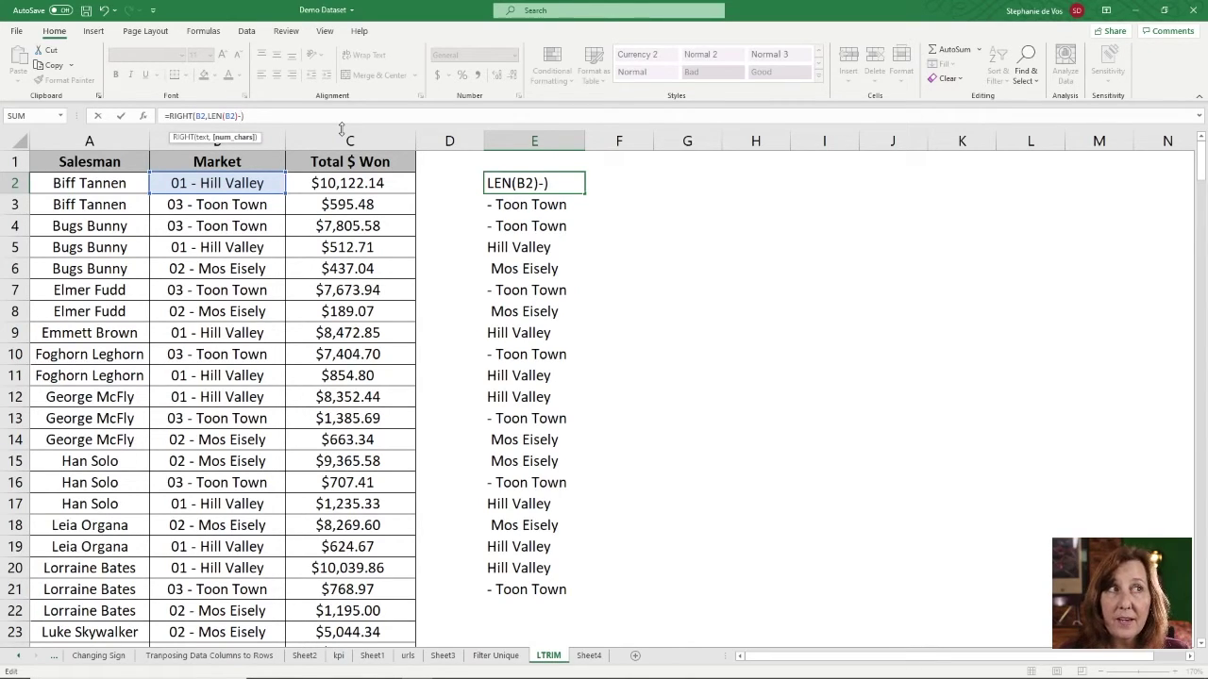
text(5)
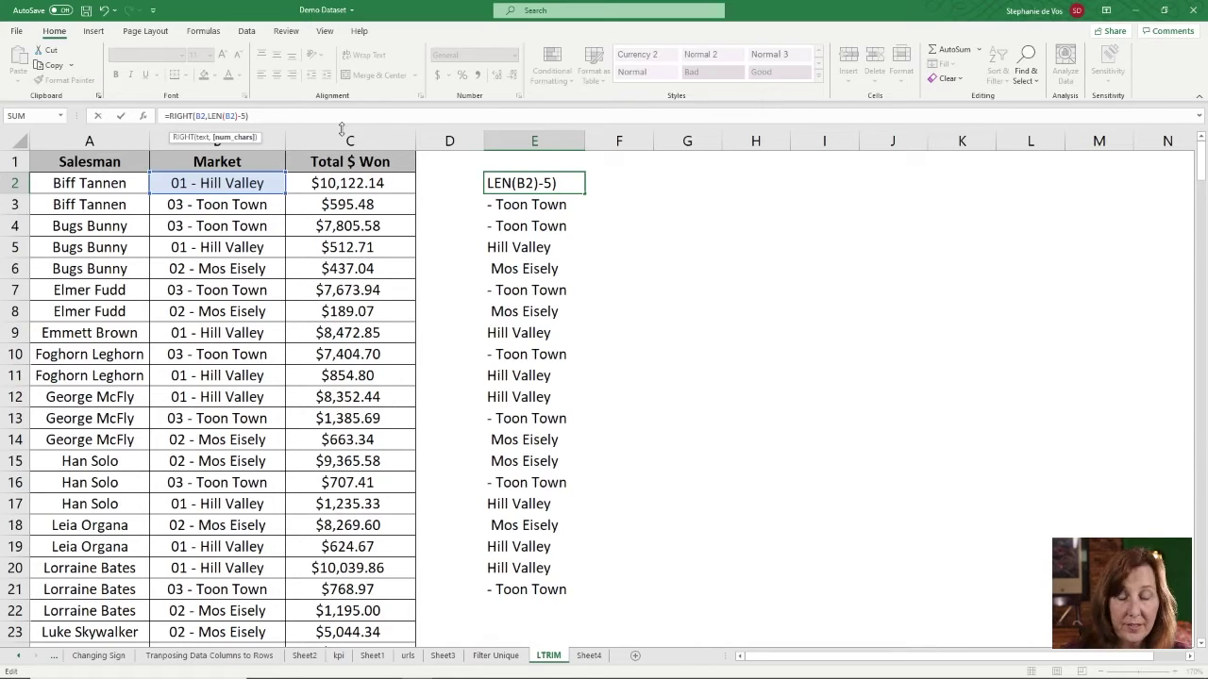
key(Return)
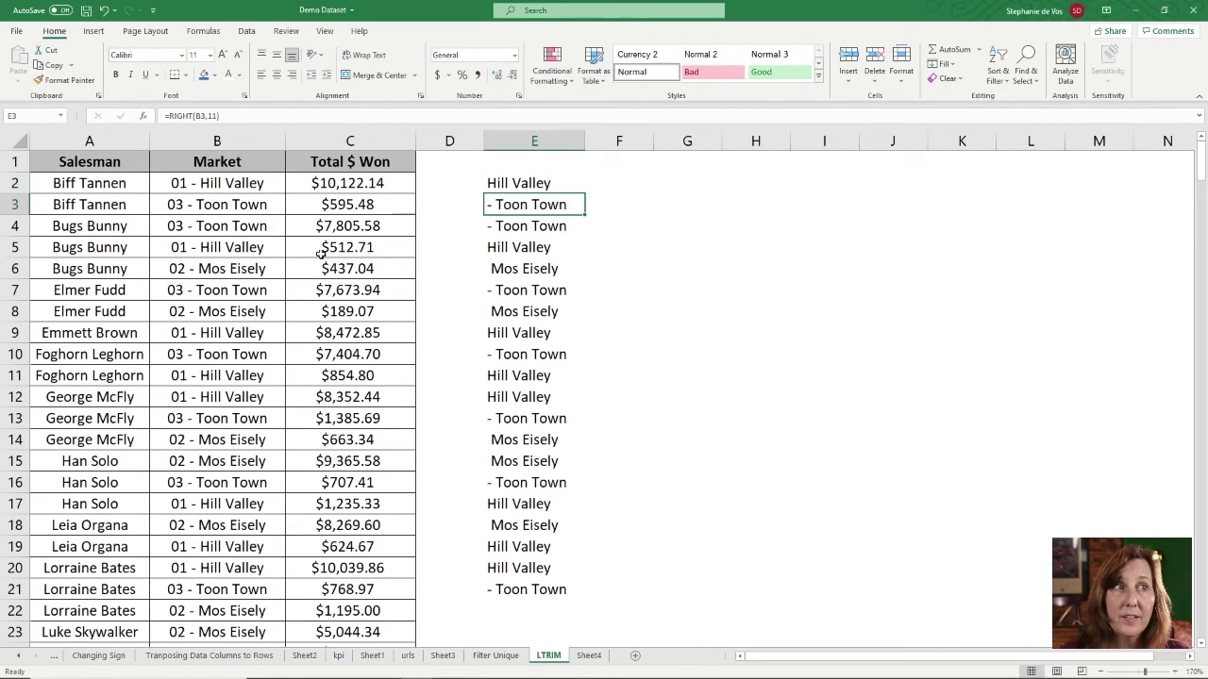
- Copy the E2 formula down column E to row 25, then reselect E2
click(501, 179)
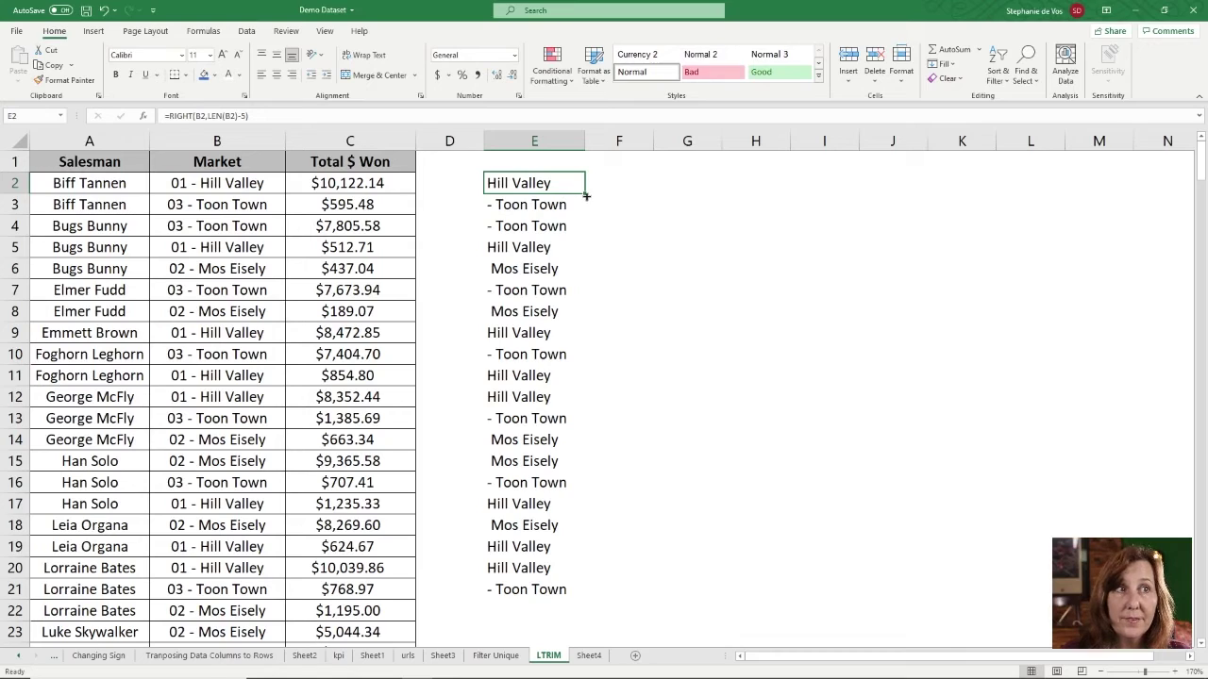
drag(585, 194, 580, 641)
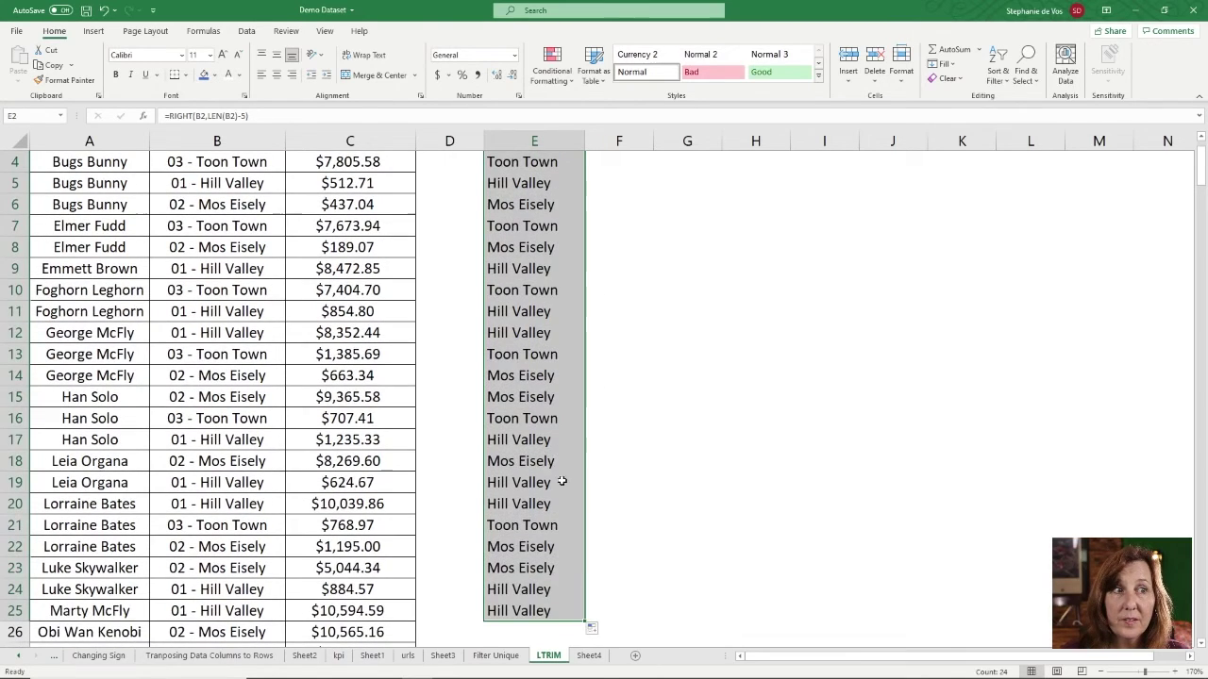
scroll(556, 467, up, 1)
click(528, 181)
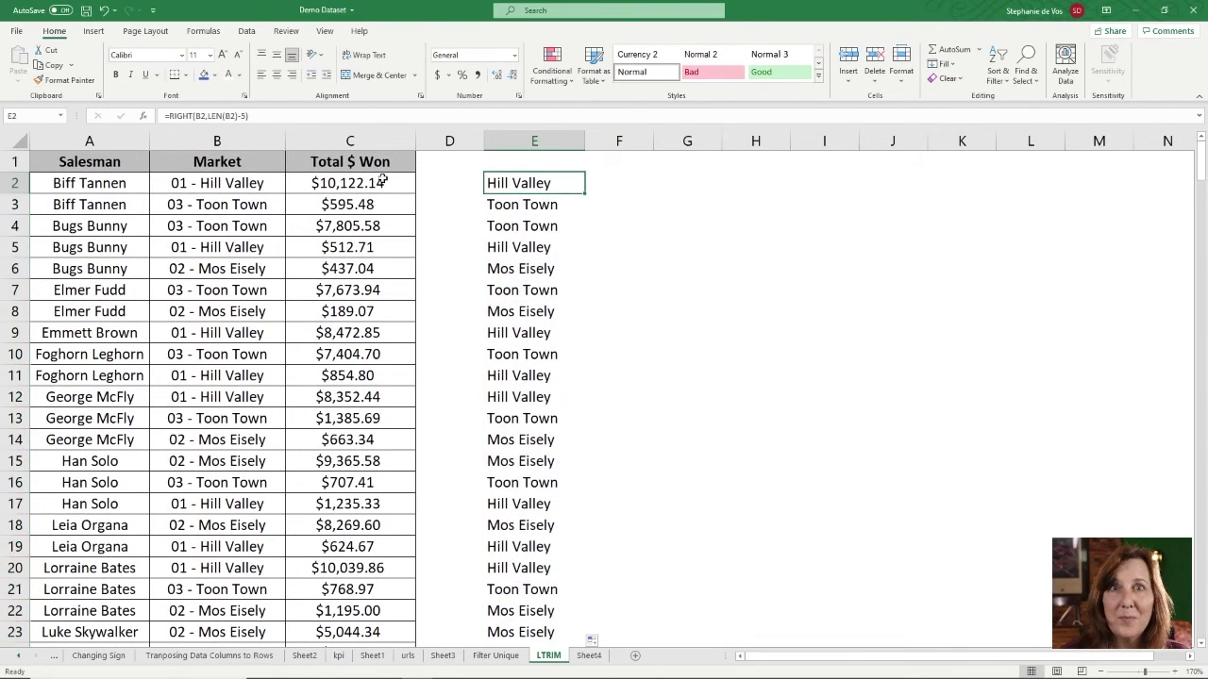